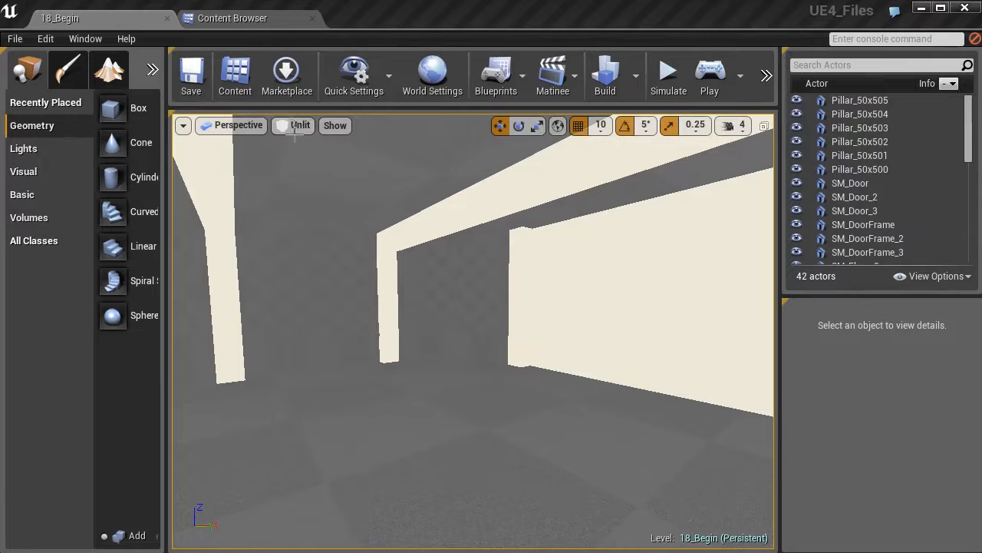
Step: Preview the room in Lit view mode, then return the viewport to Unlit
{"action": "right_click_drag", "start_coordinate": [399, 302], "coordinate": [361, 311]}
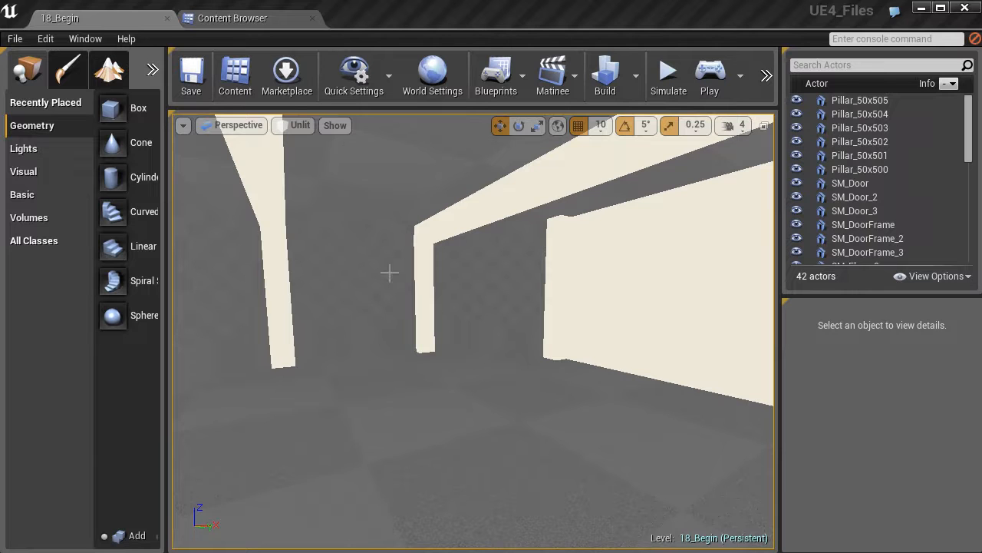
{"action": "left_click", "coordinate": [298, 126]}
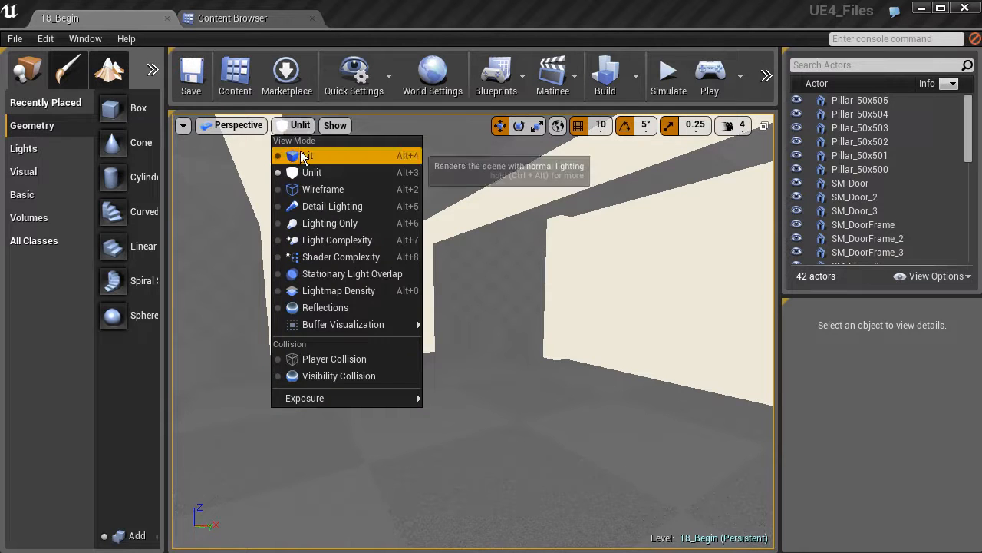
{"action": "left_click", "coordinate": [302, 156]}
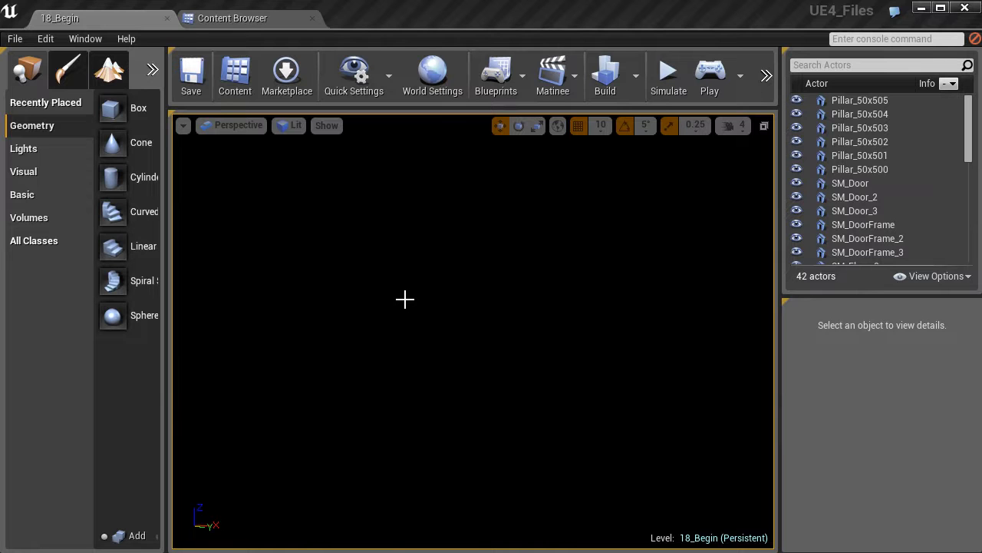
{"action": "left_click", "coordinate": [295, 125]}
{"action": "left_click", "coordinate": [302, 169]}
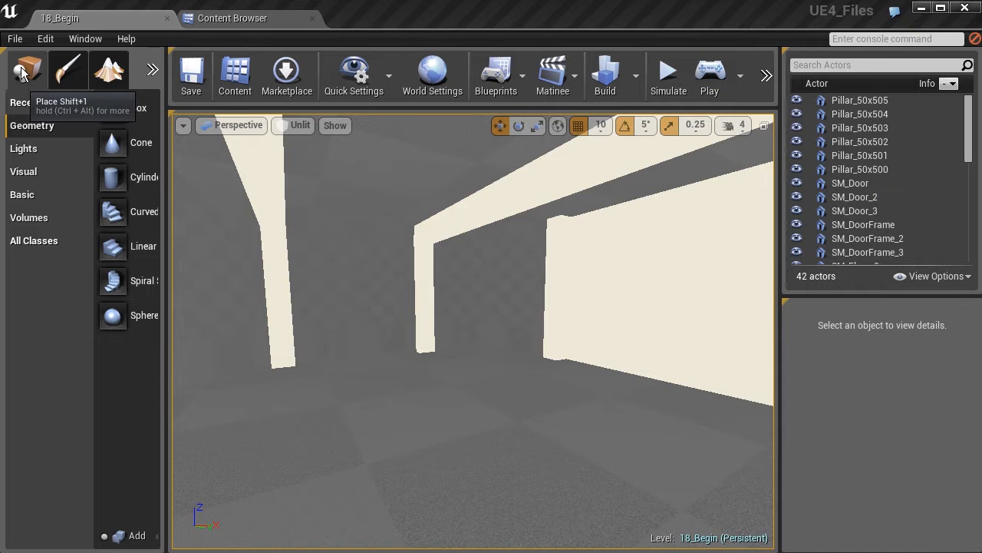
Step: Place a Point Light from the Lights category on the room's floor and raise it to about mid-height of the room
{"action": "left_click", "coordinate": [33, 155]}
{"action": "left_click_drag", "start_coordinate": [165, 161], "coordinate": [218, 160]}
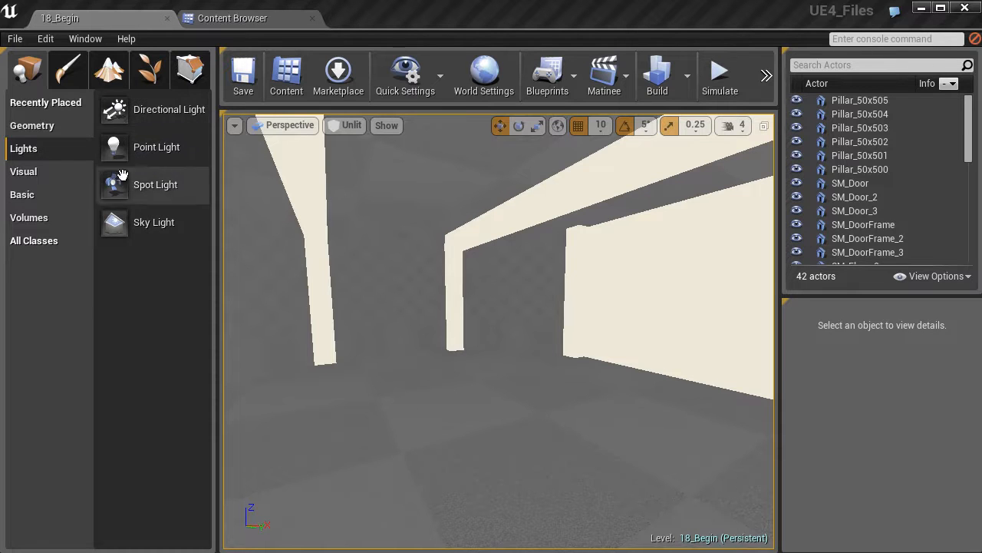
{"action": "left_click_drag", "start_coordinate": [113, 146], "coordinate": [461, 491]}
{"action": "left_click_drag", "start_coordinate": [462, 405], "coordinate": [462, 275]}
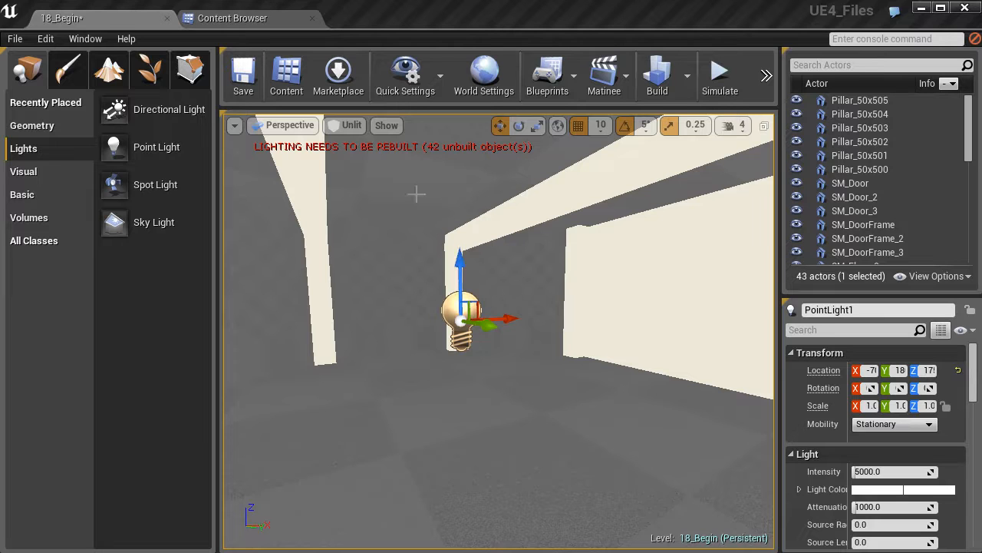
Step: Switch the viewport to Lit view mode and move the point light along its Y axis, further into the room
{"action": "left_click", "coordinate": [346, 125]}
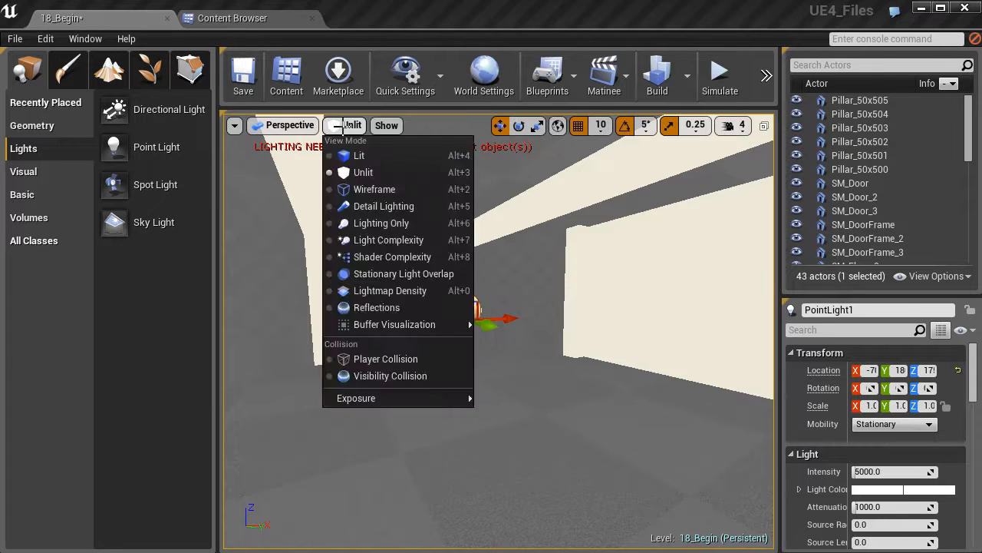
{"action": "left_click", "coordinate": [354, 155]}
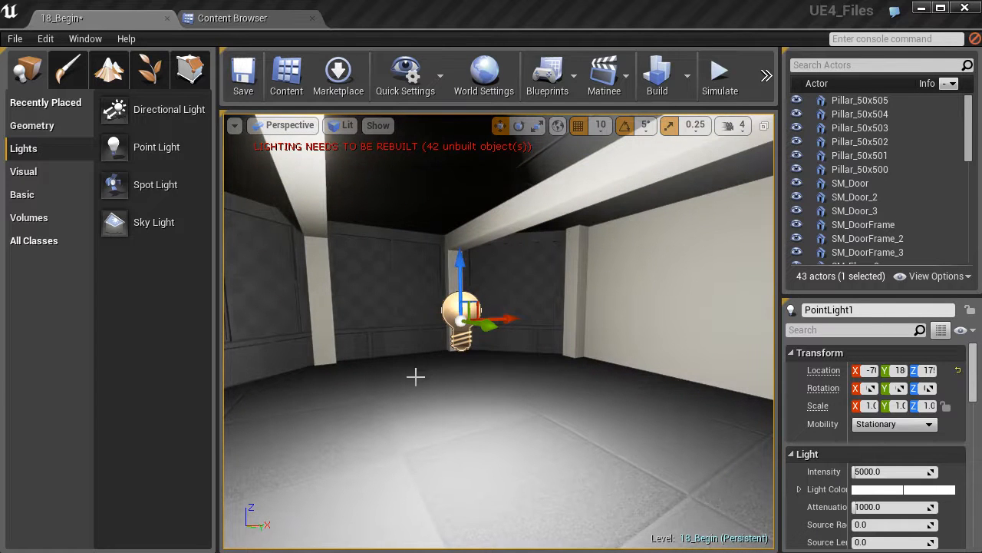
{"action": "right_click_drag", "start_coordinate": [424, 379], "coordinate": [542, 351]}
{"action": "key", "text": "s"}
{"action": "left_click_drag", "start_coordinate": [563, 308], "coordinate": [365, 306]}
{"action": "right_click_drag", "start_coordinate": [454, 341], "coordinate": [300, 335]}
{"action": "right_click_drag", "start_coordinate": [468, 312], "coordinate": [491, 331]}
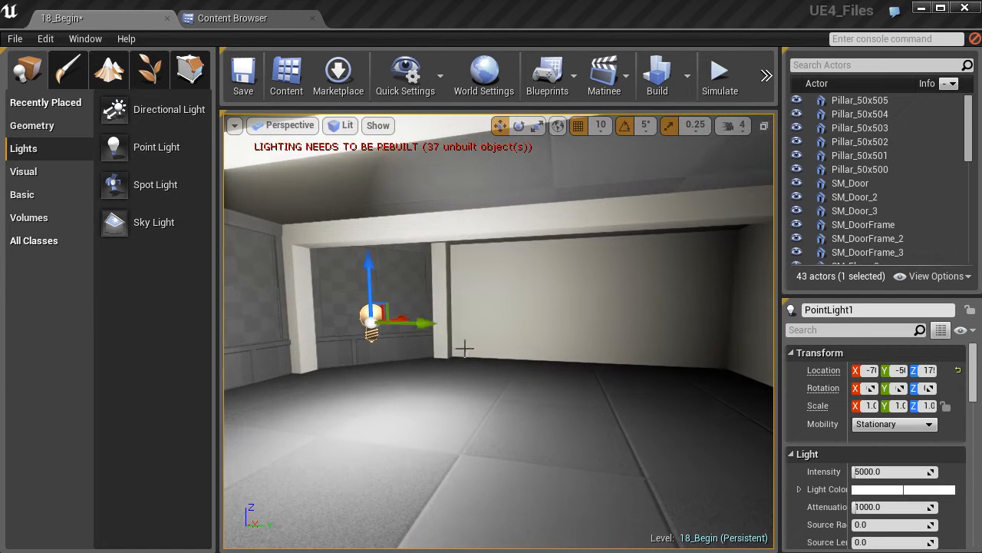
Step: Set the point light's attenuation radius to 1200 and check its reach inside the room
{"action": "right_click_drag", "start_coordinate": [370, 284], "coordinate": [469, 259]}
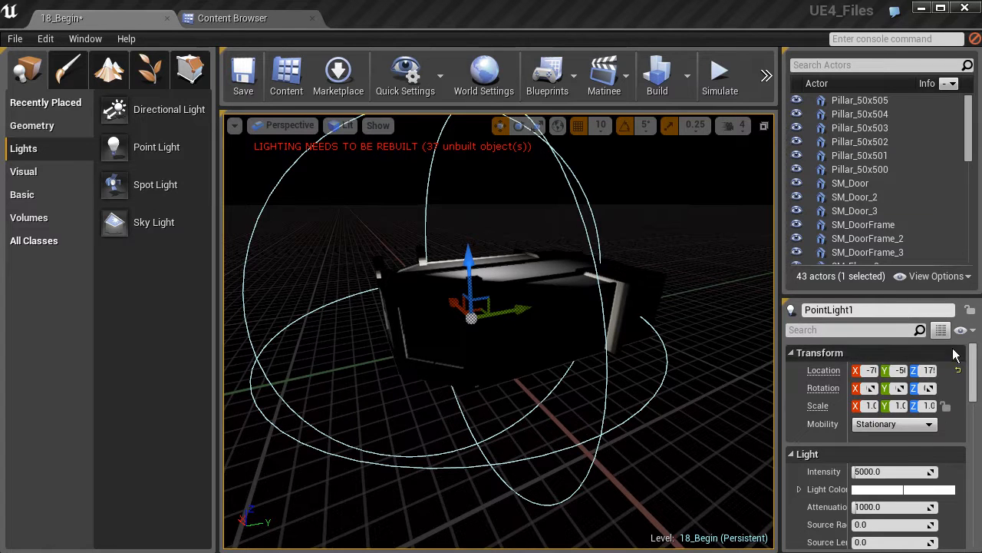
{"action": "scroll", "coordinate": [973, 357], "scroll_direction": "down", "scroll_amount": 3}
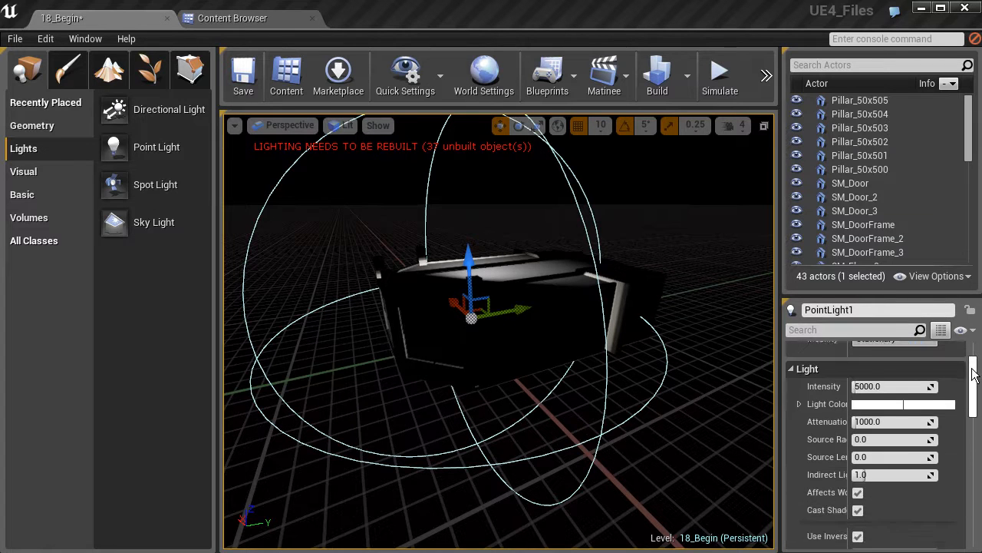
{"action": "left_click", "coordinate": [863, 411]}
{"action": "type", "text": "12"}
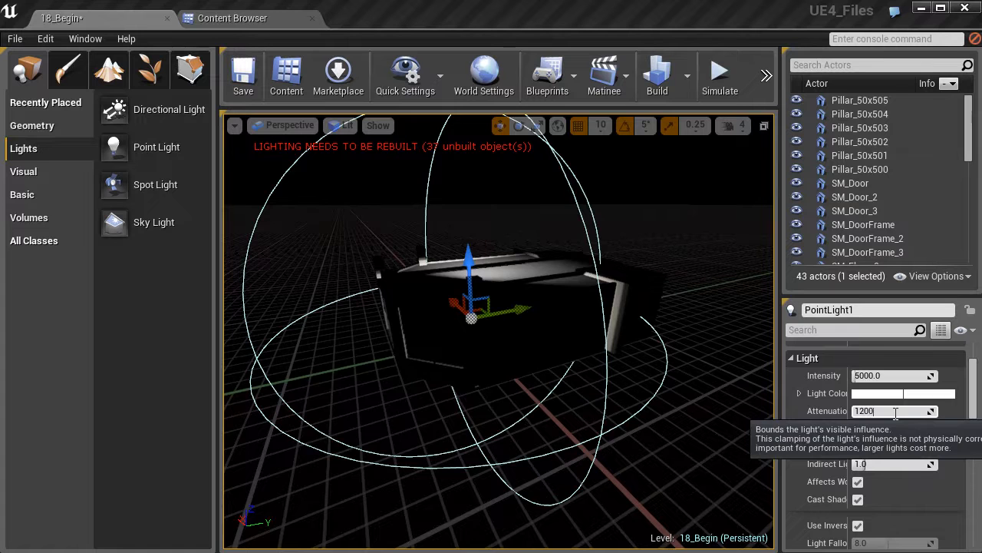
{"action": "type", "text": "00"}
{"action": "key", "text": "Return"}
{"action": "right_click_drag", "start_coordinate": [553, 315], "coordinate": [653, 307]}
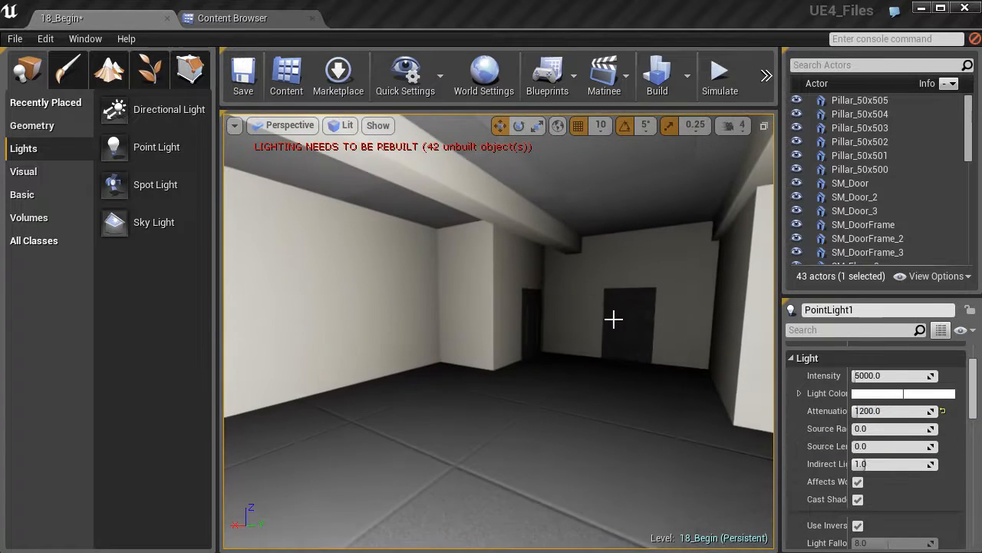
{"action": "right_click_drag", "start_coordinate": [634, 346], "coordinate": [530, 343]}
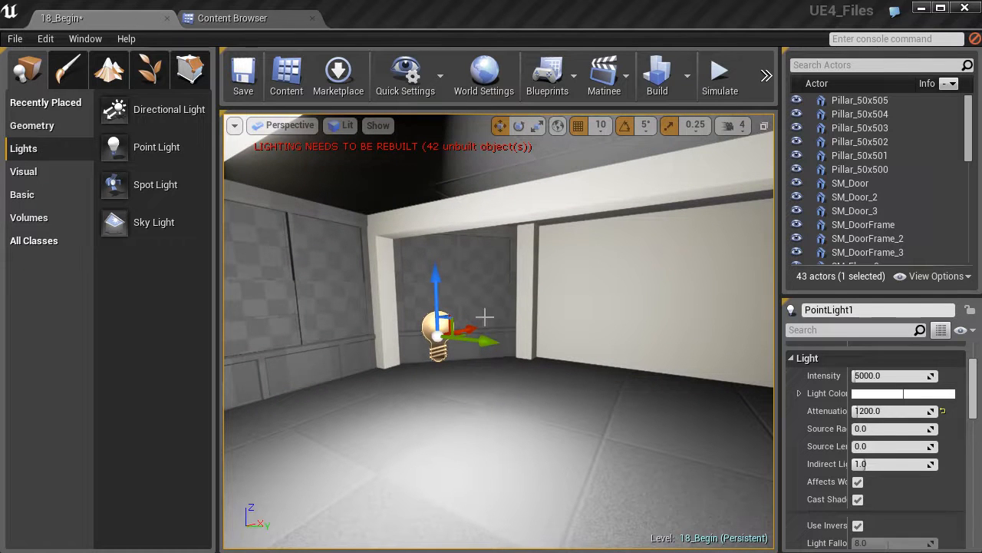
Step: Set the point light's intensity to 1700 and check the brightness around the room
{"action": "right_click_drag", "start_coordinate": [476, 285], "coordinate": [594, 289]}
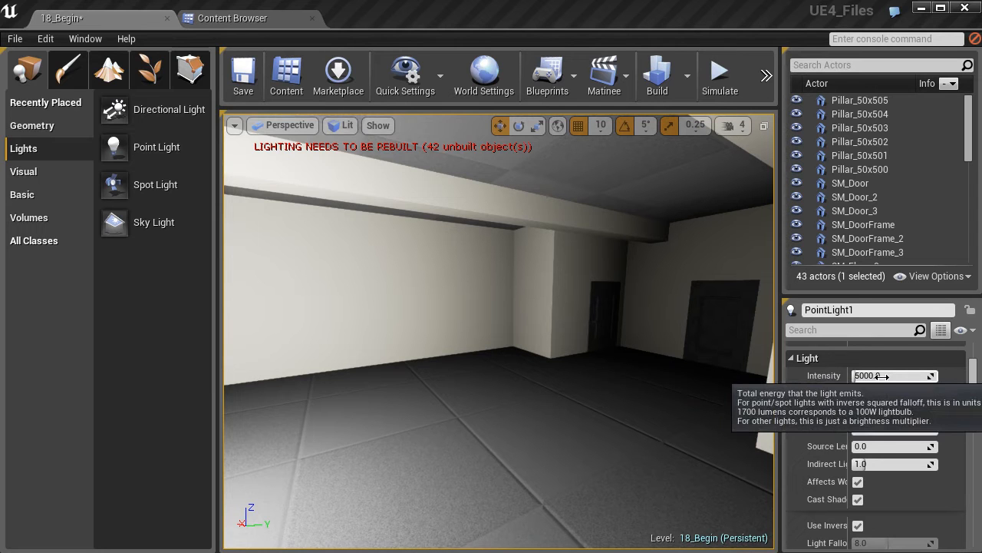
{"action": "right_click_drag", "start_coordinate": [594, 338], "coordinate": [526, 322]}
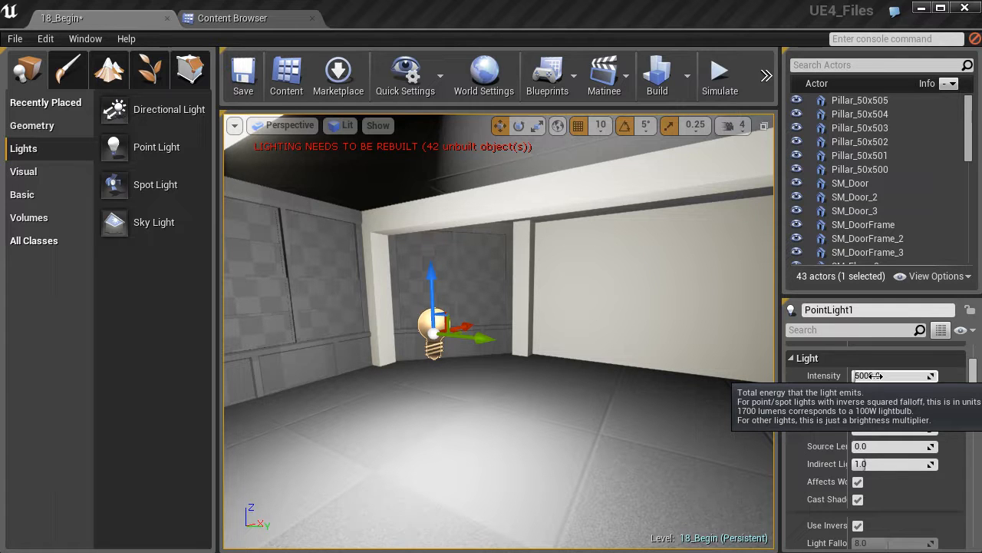
{"action": "left_click", "coordinate": [875, 375]}
{"action": "type", "text": "1700"}
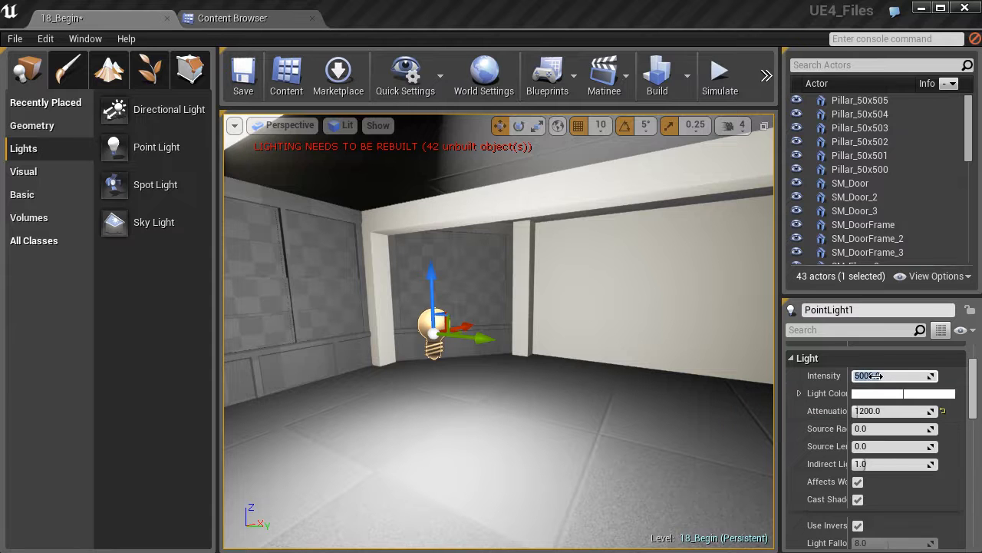
{"action": "key", "text": "Return"}
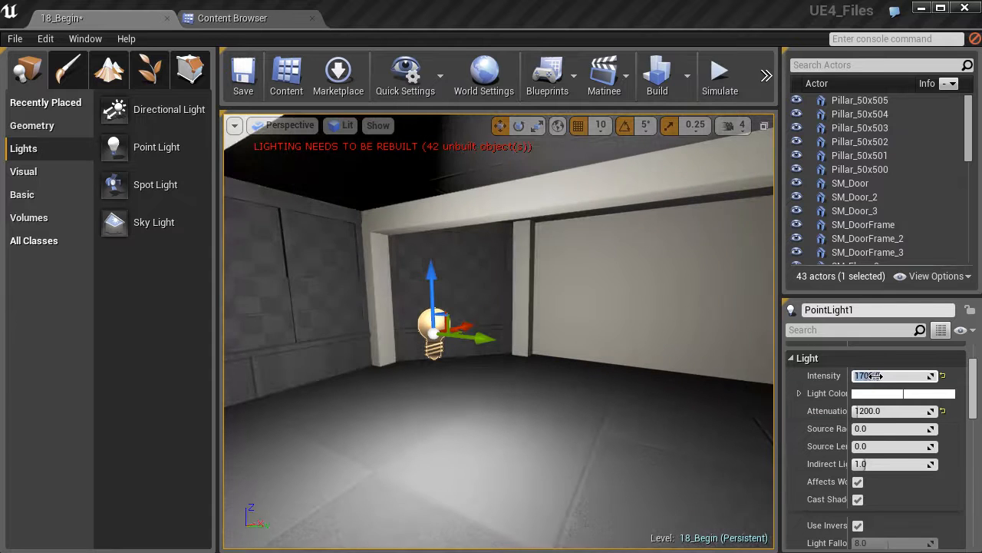
{"action": "left_click_drag", "start_coordinate": [498, 338], "coordinate": [485, 340]}
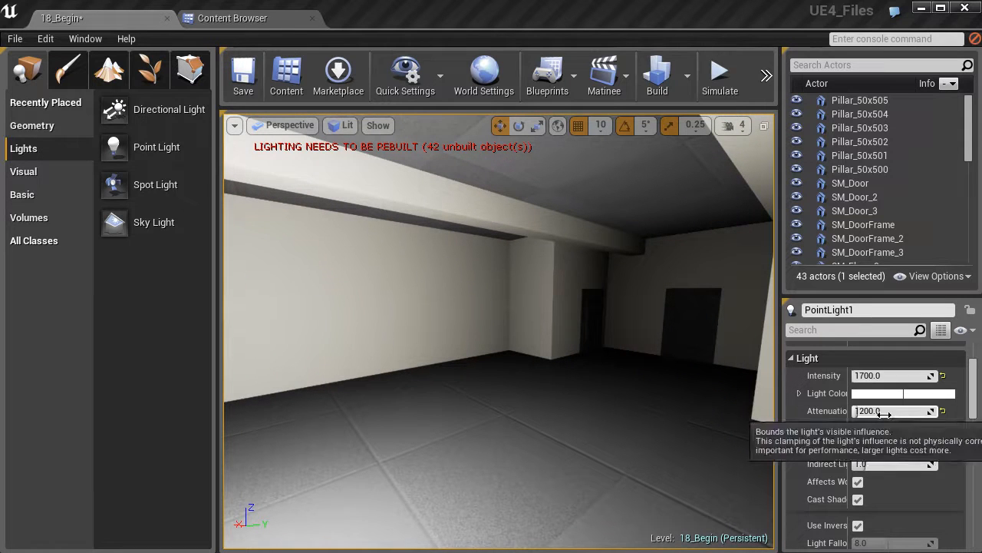
{"action": "right_click_drag", "start_coordinate": [526, 438], "coordinate": [542, 426]}
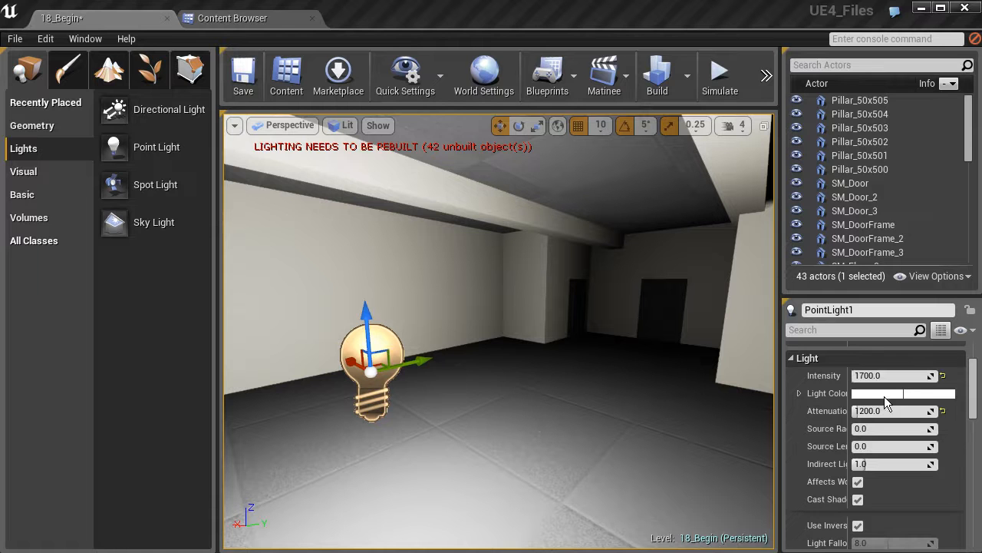
Step: Set the point light's color to a pale yellow, hex FFF9BD00, and accept it
{"action": "left_click", "coordinate": [914, 391]}
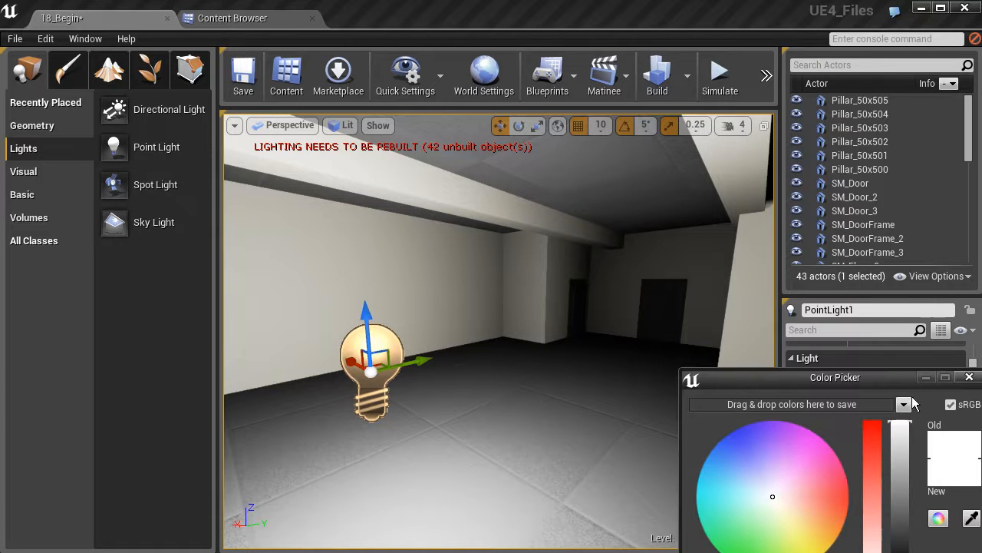
{"action": "left_click_drag", "start_coordinate": [797, 380], "coordinate": [616, 178]}
{"action": "mouse_move", "coordinate": [589, 313]}
{"action": "left_mouse_down"}
{"action": "mouse_move", "coordinate": [594, 295]}
{"action": "mouse_move", "coordinate": [596, 302]}
{"action": "left_mouse_up"}
{"action": "left_click_drag", "start_coordinate": [686, 343], "coordinate": [685, 327]}
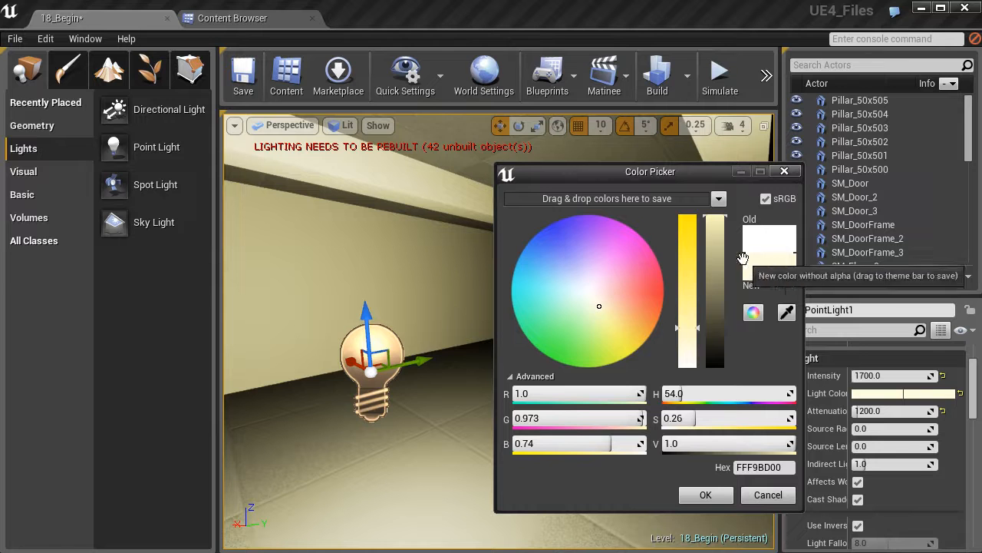
{"action": "left_click", "coordinate": [706, 495]}
{"action": "mouse_move", "coordinate": [640, 391]}
{"action": "right_mouse_down"}
{"action": "mouse_move", "coordinate": [537, 391]}
{"action": "mouse_move", "coordinate": [491, 415]}
{"action": "mouse_move", "coordinate": [495, 430]}
{"action": "mouse_move", "coordinate": [640, 390]}
{"action": "right_mouse_up"}
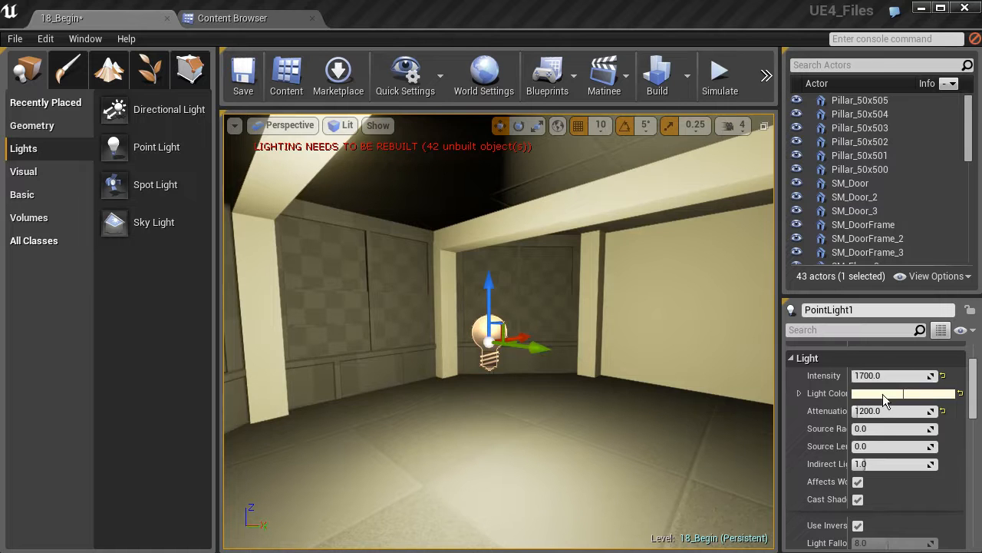
Step: Change the point light's color to a pale warm orange, hex FFE1B700, and accept it
{"action": "left_click", "coordinate": [869, 393]}
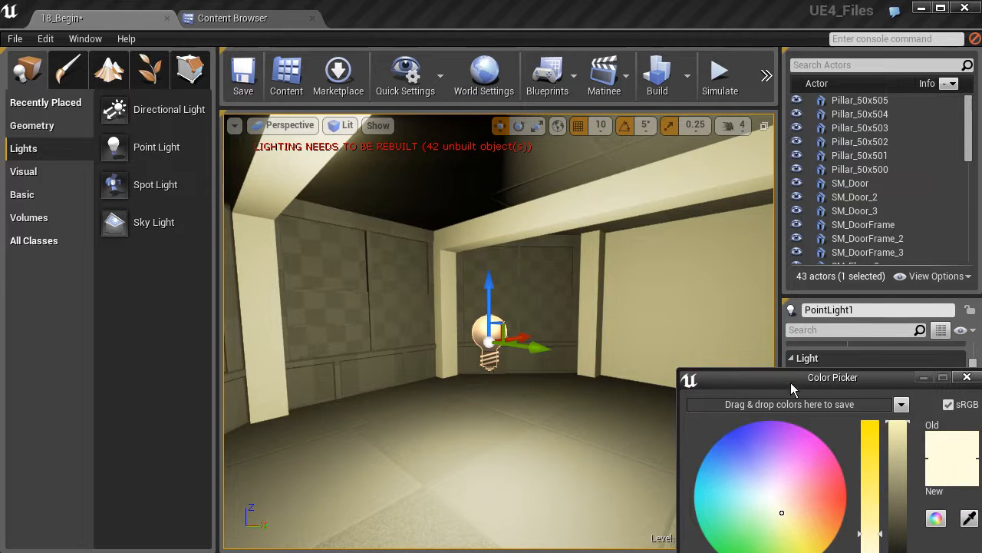
{"action": "left_click_drag", "start_coordinate": [792, 386], "coordinate": [596, 184]}
{"action": "left_click_drag", "start_coordinate": [606, 301], "coordinate": [593, 310]}
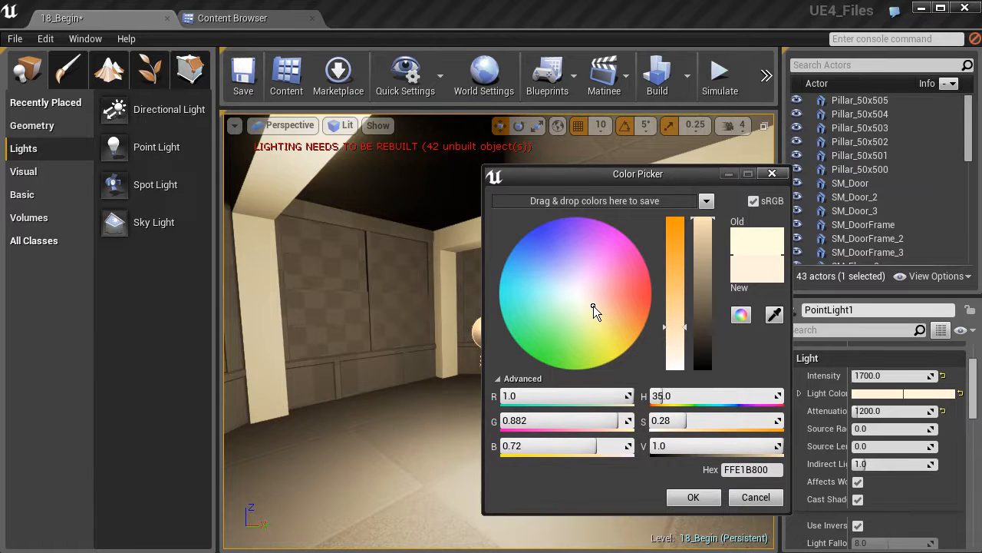
{"action": "left_click", "coordinate": [680, 325]}
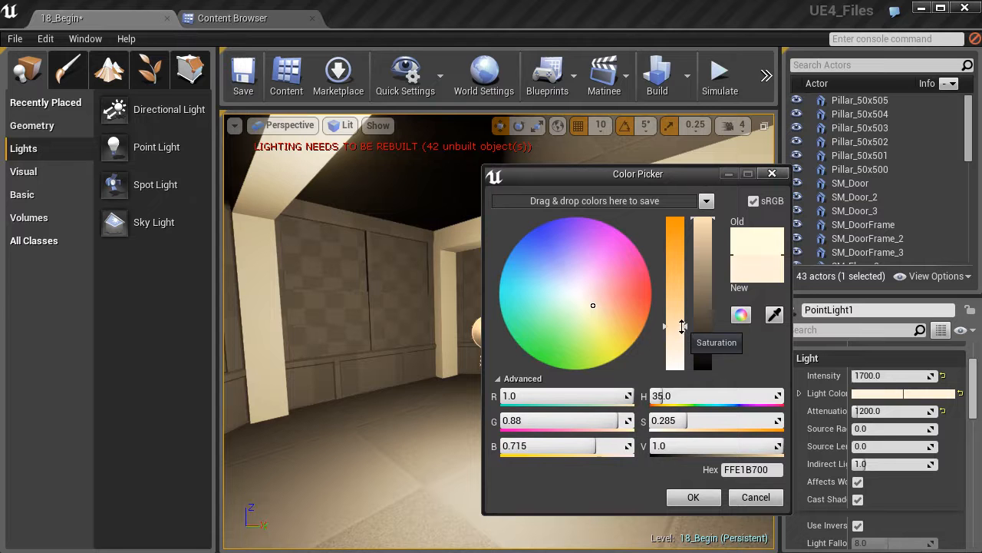
{"action": "left_click", "coordinate": [693, 496]}
{"action": "right_click_drag", "start_coordinate": [530, 383], "coordinate": [602, 368]}
Step: Reduce the saturation of the point light's color to bring it back to white and accept it
{"action": "left_click", "coordinate": [915, 393]}
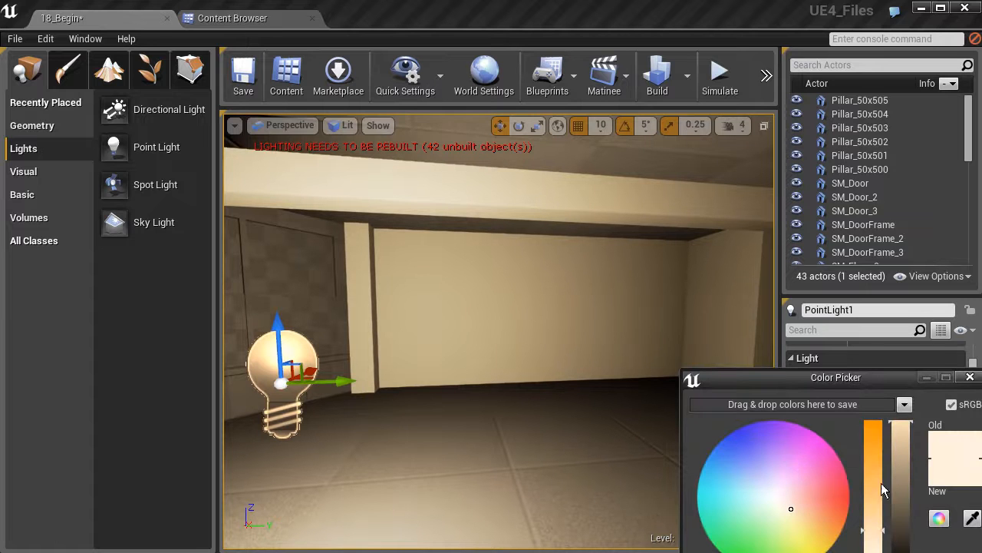
{"action": "left_click_drag", "start_coordinate": [833, 388], "coordinate": [617, 182]}
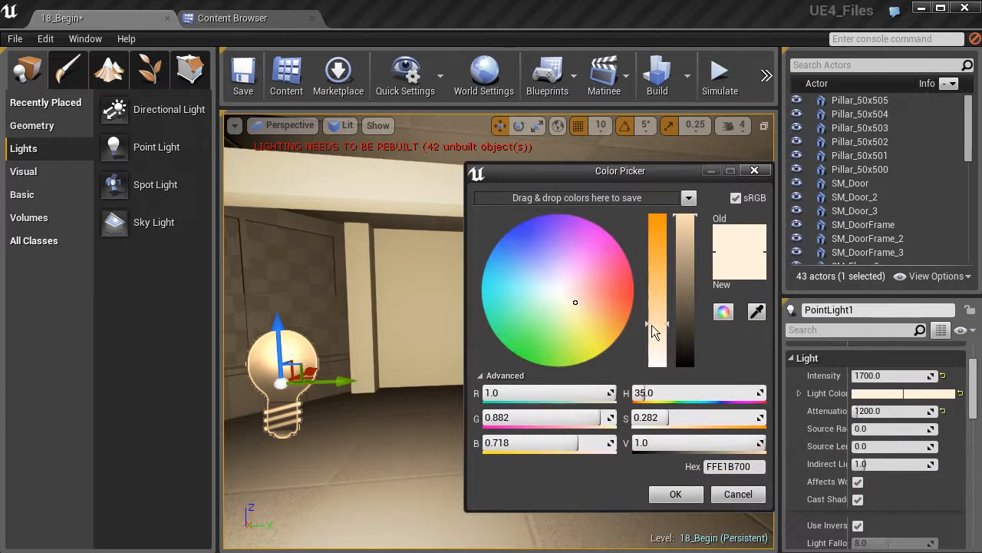
{"action": "left_click_drag", "start_coordinate": [649, 330], "coordinate": [658, 365]}
{"action": "left_click", "coordinate": [675, 493]}
{"action": "right_click_drag", "start_coordinate": [638, 338], "coordinate": [593, 360]}
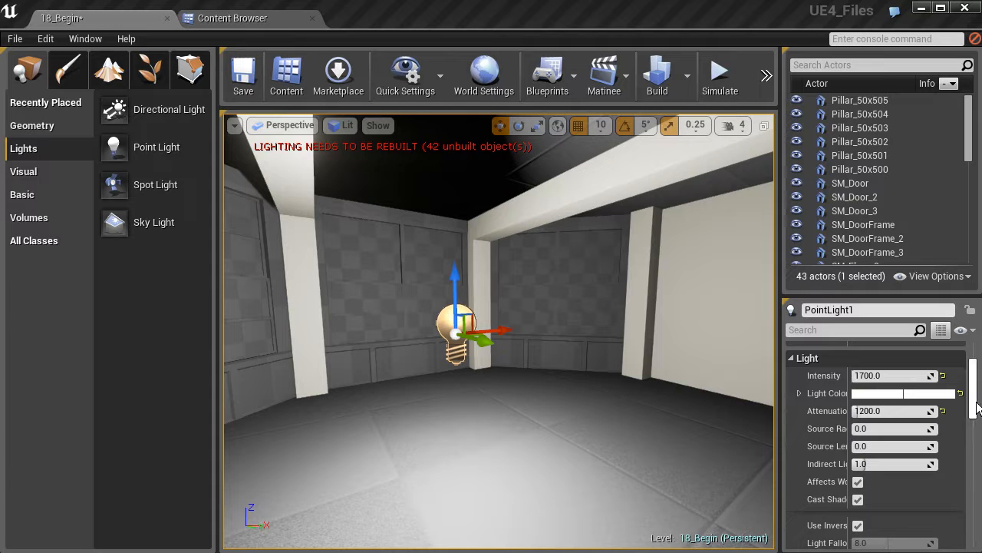
Step: Turn off Cast Shadows for the point light
{"action": "scroll", "coordinate": [973, 408], "scroll_direction": "down", "scroll_amount": 3}
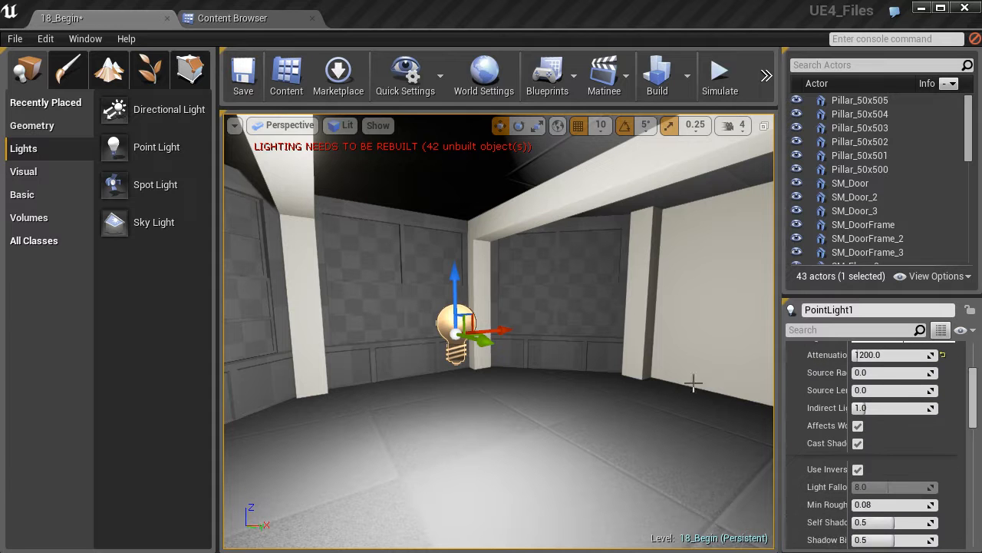
{"action": "left_click_drag", "start_coordinate": [503, 331], "coordinate": [413, 331], "text": "alt"}
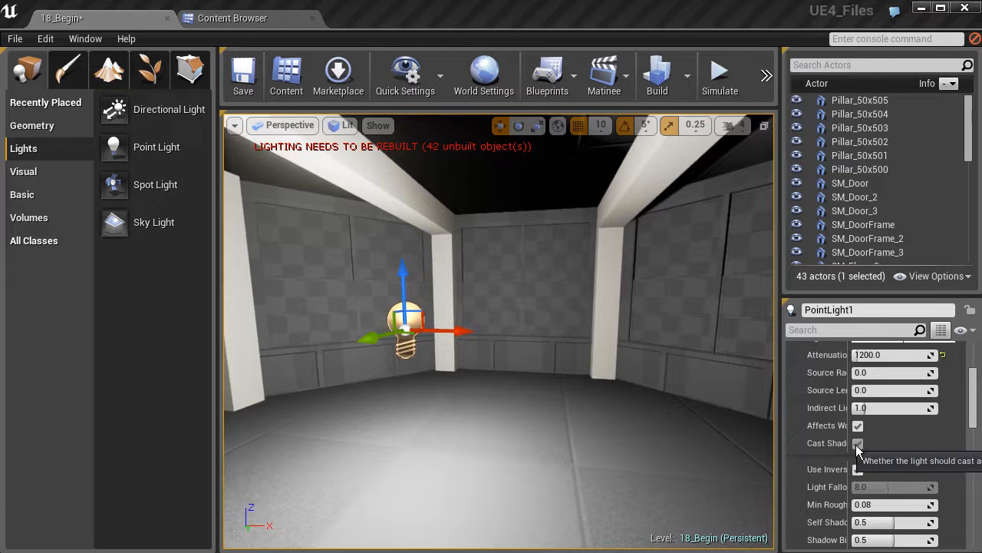
{"action": "left_click", "coordinate": [856, 444]}
{"action": "right_click_drag", "start_coordinate": [544, 380], "coordinate": [565, 353]}
{"action": "key", "text": "s"}
{"action": "key", "text": "f"}
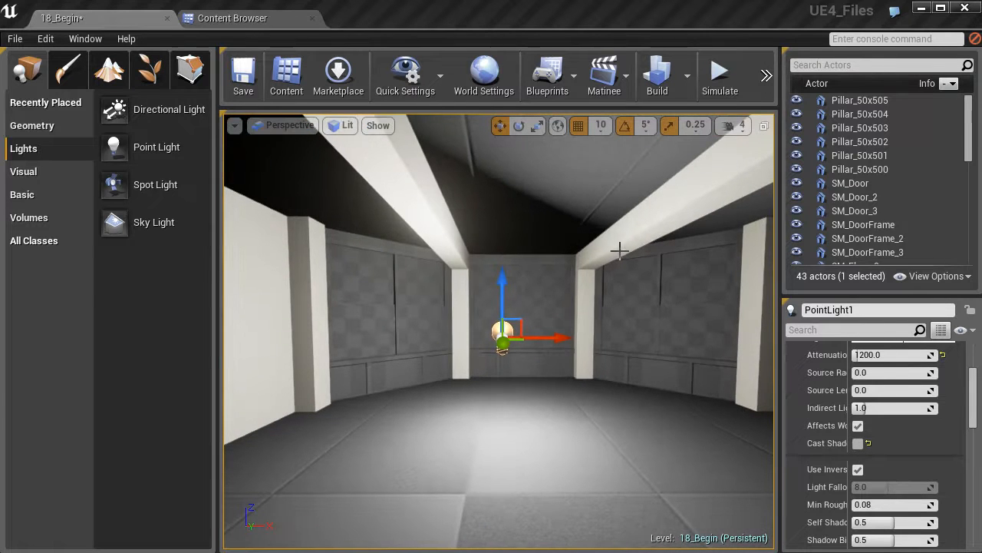
Step: Inspect the unshadowed lighting around the ceiling beams and turn Cast Shadows back on for the point light
{"action": "right_click_drag", "start_coordinate": [565, 301], "coordinate": [555, 228]}
{"action": "key", "text": "a"}
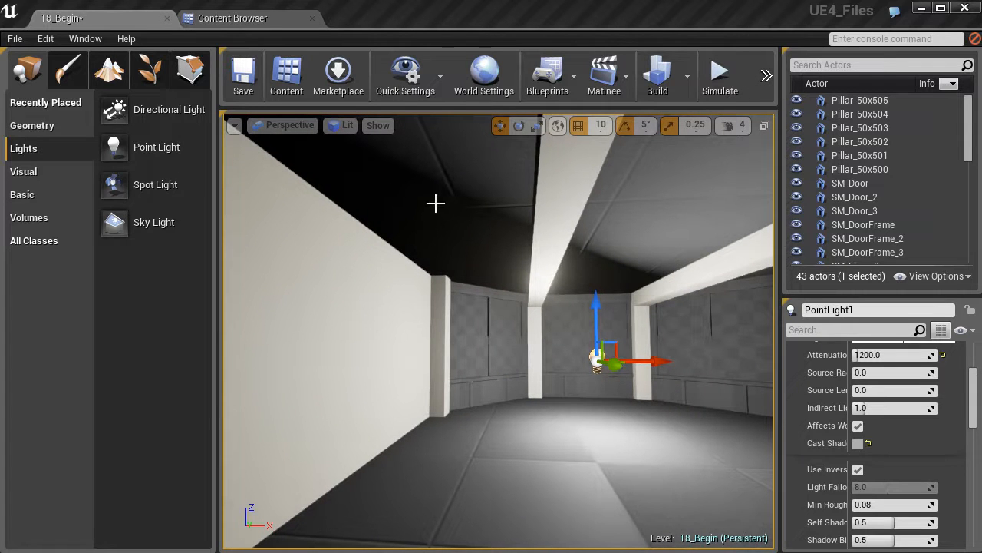
{"action": "left_click_drag", "start_coordinate": [574, 290], "coordinate": [591, 227]}
{"action": "mouse_move", "coordinate": [465, 202]}
{"action": "right_mouse_down"}
{"action": "mouse_move", "coordinate": [462, 173]}
{"action": "mouse_move", "coordinate": [465, 202]}
{"action": "mouse_move", "coordinate": [454, 207]}
{"action": "mouse_move", "coordinate": [465, 184]}
{"action": "right_mouse_up"}
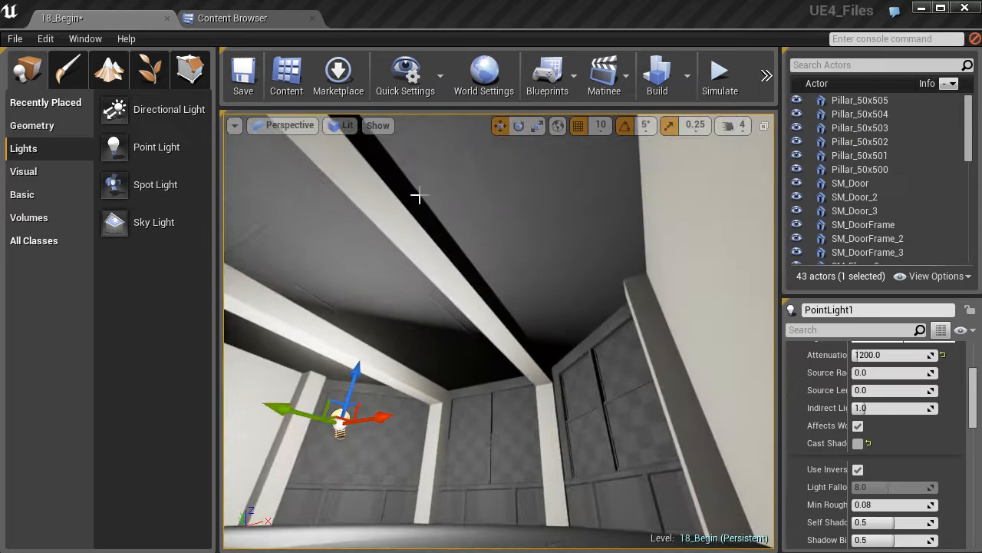
{"action": "right_click_drag", "start_coordinate": [402, 230], "coordinate": [367, 256]}
{"action": "left_click", "coordinate": [857, 447]}
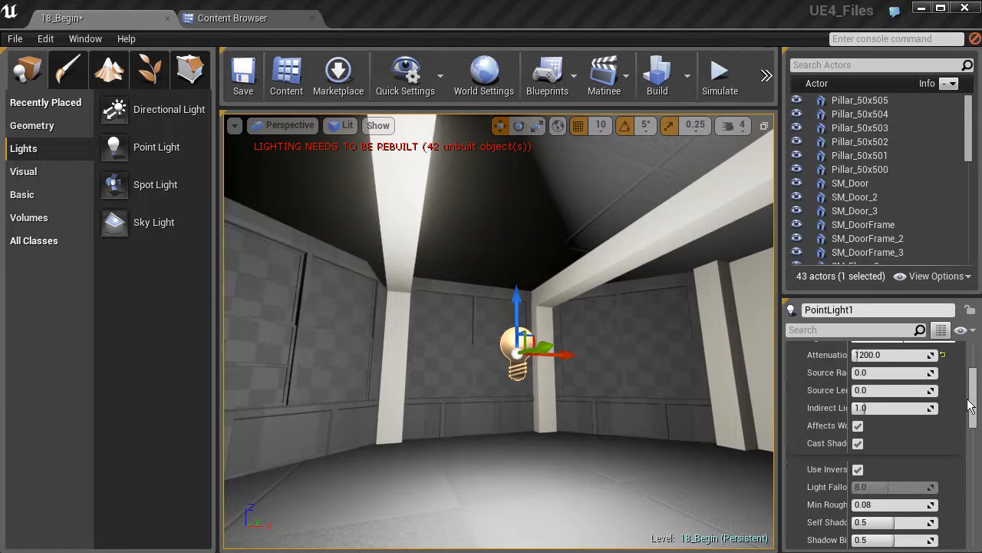
Step: Review the point light's remaining falloff and shadow settings, then return to its transform and main light properties
{"action": "scroll", "coordinate": [964, 413], "scroll_direction": "down", "scroll_amount": 3}
{"action": "scroll", "coordinate": [964, 413], "scroll_direction": "up", "scroll_amount": 1}
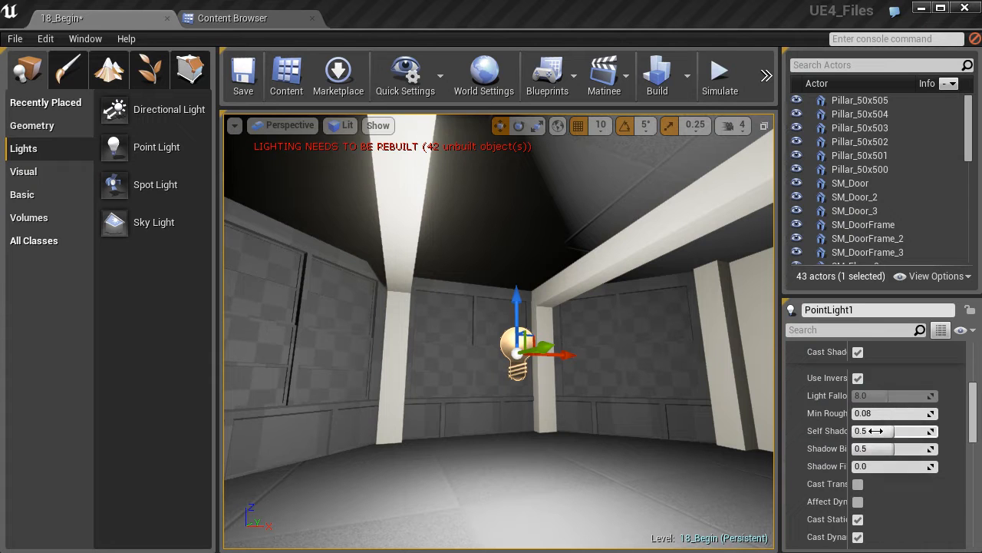
{"action": "left_click_drag", "start_coordinate": [973, 405], "coordinate": [970, 372]}
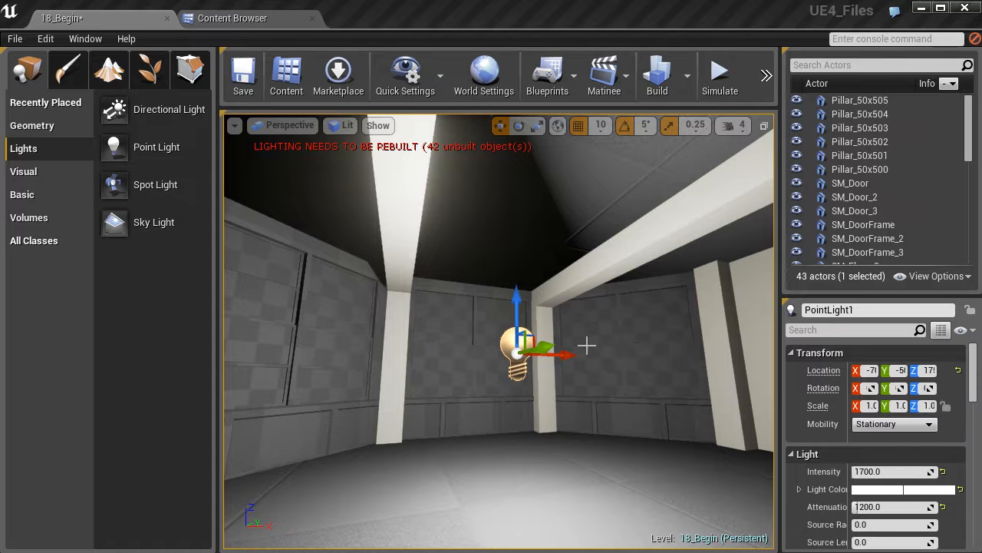
Step: Set the lighting build quality to Preview
{"action": "mouse_move", "coordinate": [585, 348]}
{"action": "right_mouse_down"}
{"action": "mouse_move", "coordinate": [595, 342]}
{"action": "mouse_move", "coordinate": [585, 319]}
{"action": "mouse_move", "coordinate": [591, 365]}
{"action": "mouse_move", "coordinate": [591, 354]}
{"action": "right_mouse_up"}
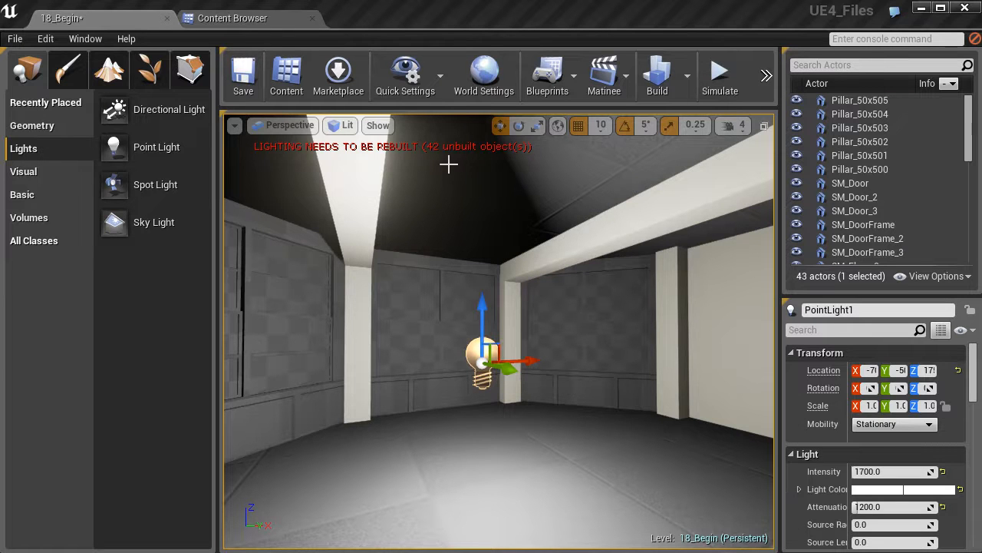
{"action": "left_click", "coordinate": [688, 77]}
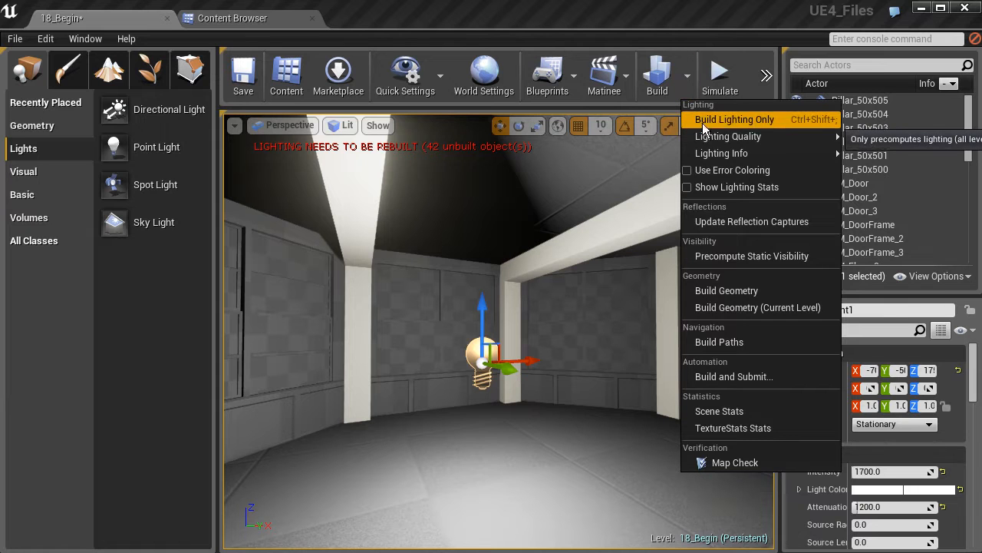
{"action": "mouse_move", "coordinate": [741, 135]}
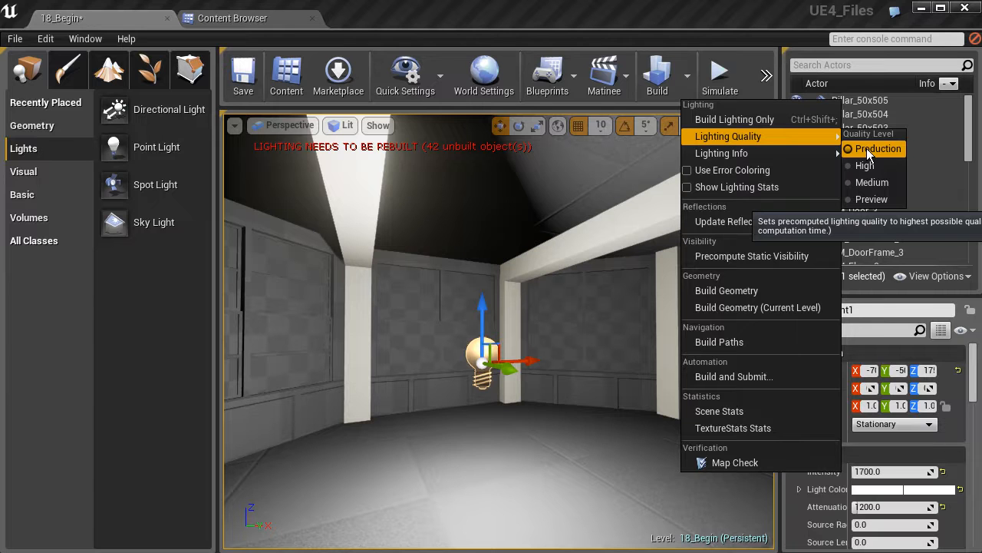
{"action": "left_click", "coordinate": [859, 198]}
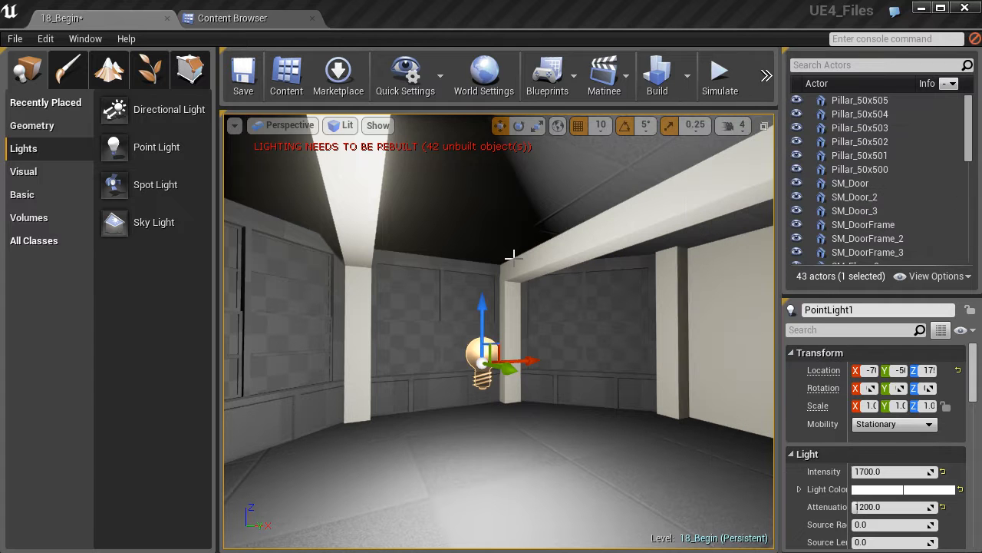